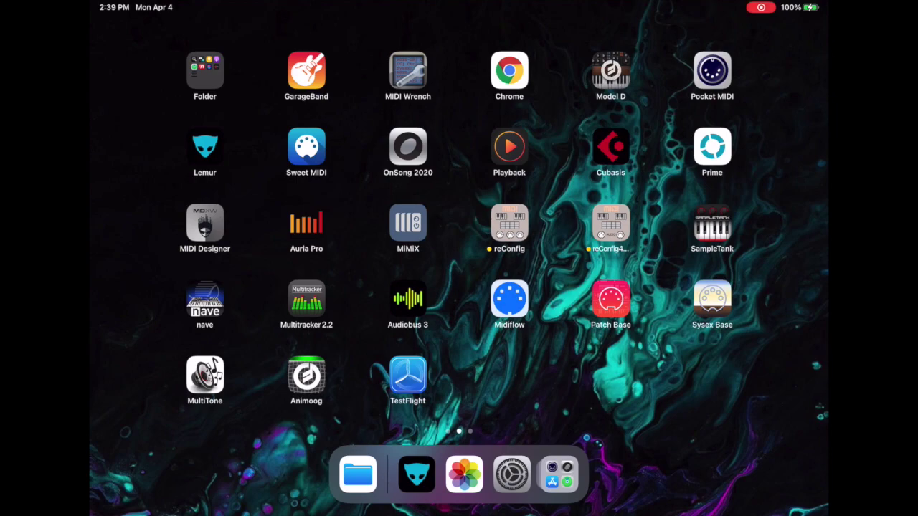
- Go to the iPad's General > About page in Settings
{"action": "left_click", "coordinate": [511, 474]}
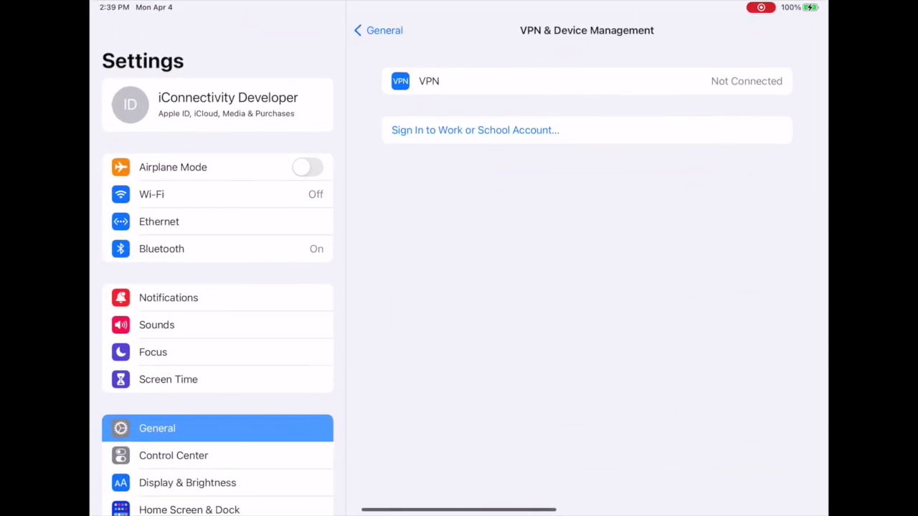
{"action": "left_click", "coordinate": [380, 30]}
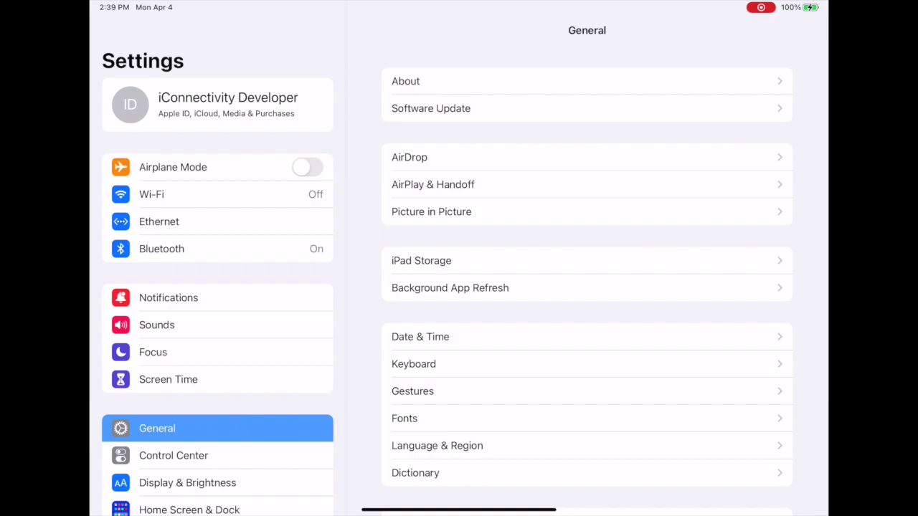
{"action": "scroll", "coordinate": [586, 287], "scroll_direction": "down", "scroll_amount": 1}
{"action": "left_click", "coordinate": [405, 81]}
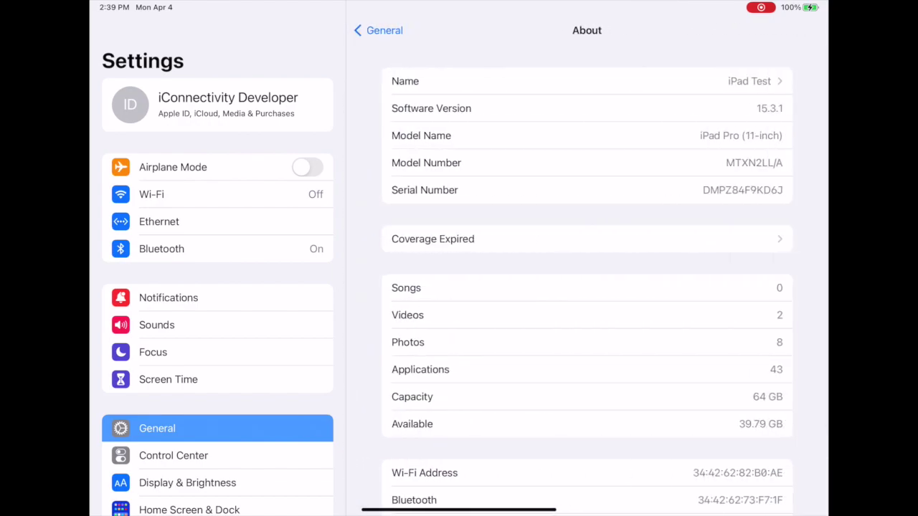
- Confirm the device name reads iPad Test, then return to About and view Wi-Fi
{"action": "left_click", "coordinate": [405, 81]}
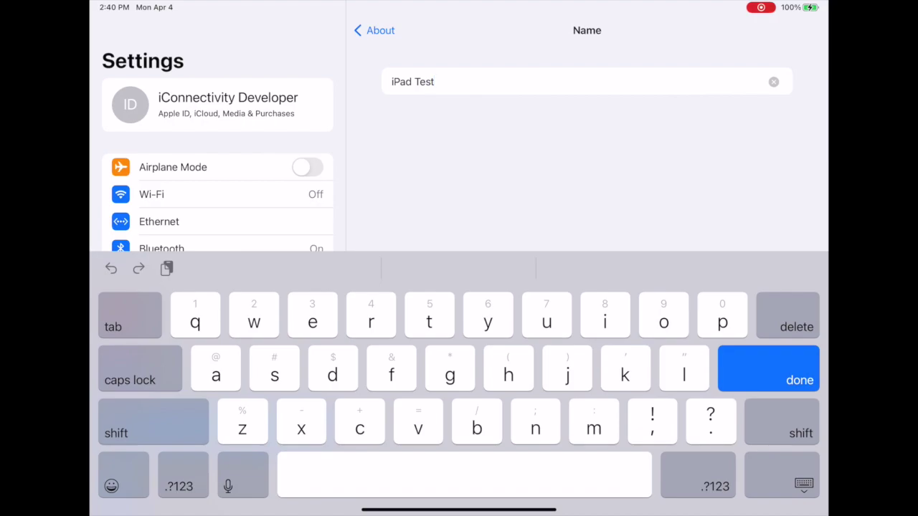
{"action": "left_click", "coordinate": [781, 475]}
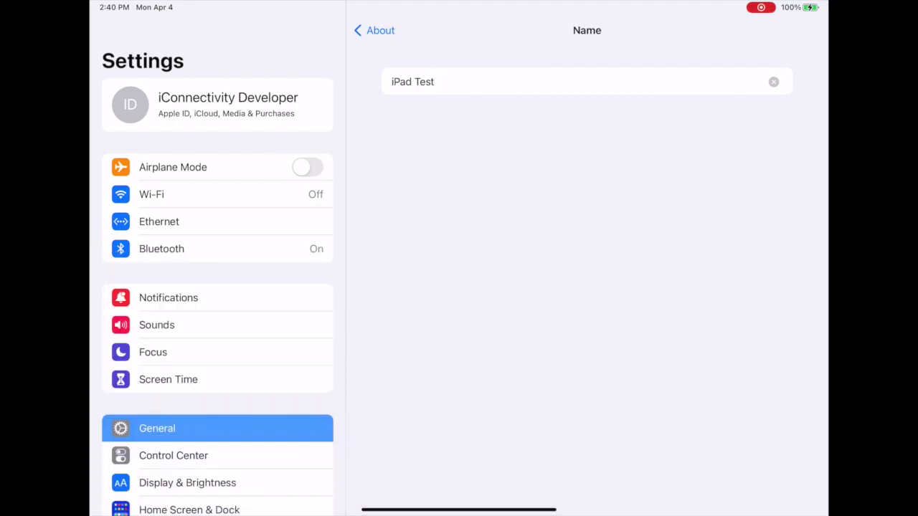
{"action": "left_click", "coordinate": [374, 30]}
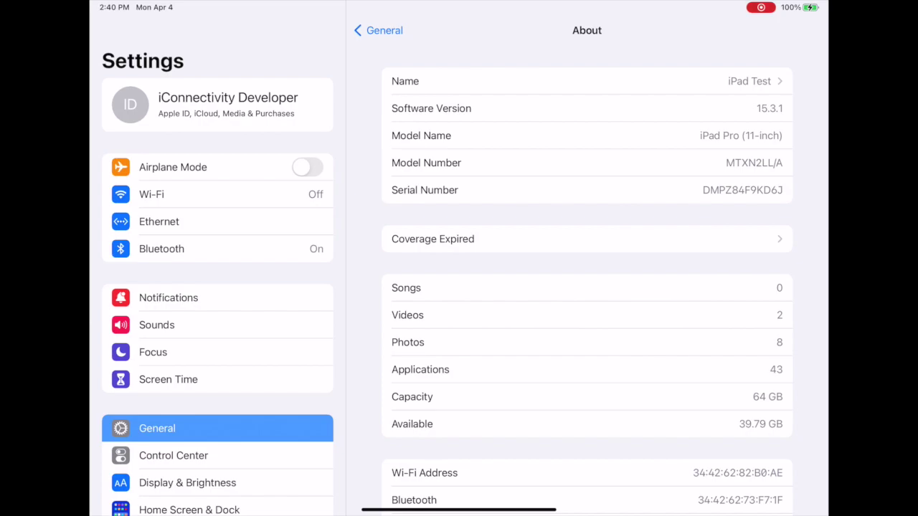
{"action": "left_click", "coordinate": [218, 194]}
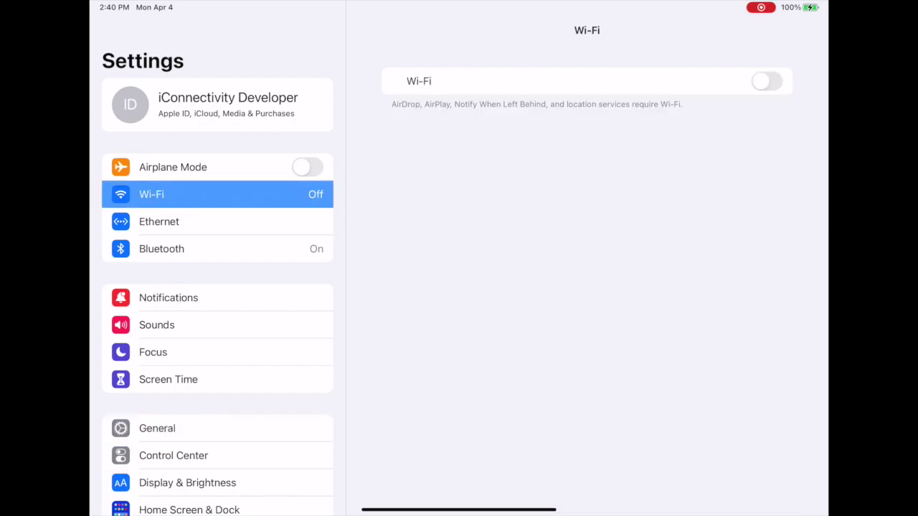
- View the Ethernet page listing the USB 10/100/1000 LAN interface, then return to the Home Screen
{"action": "left_click", "coordinate": [217, 222]}
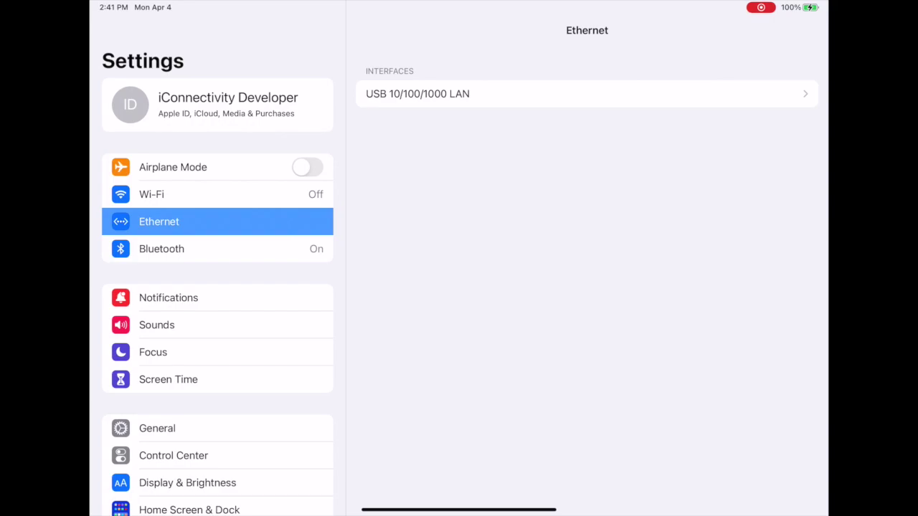
{"action": "left_click_drag", "start_coordinate": [459, 509], "coordinate": [459, 358]}
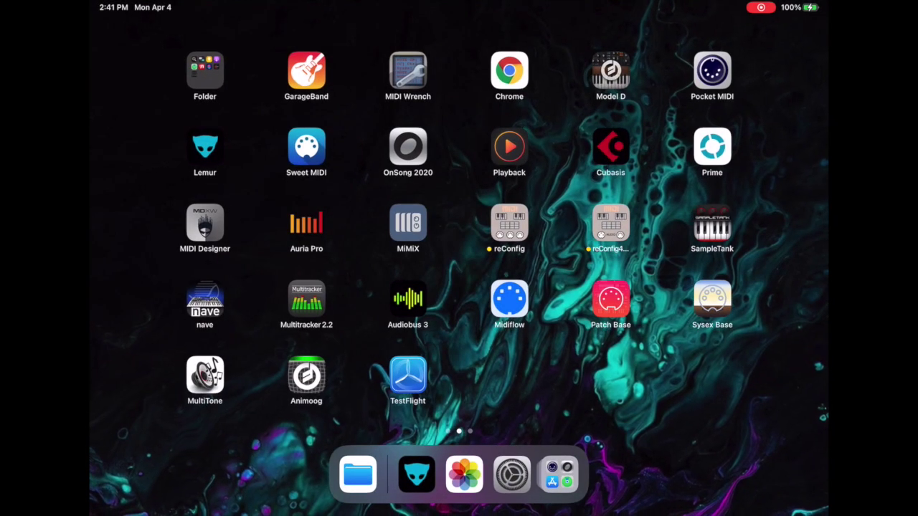
- Launch Lemur and open its full Settings page showing MIDI 0 routed to Network Session 1
{"action": "left_click", "coordinate": [417, 474]}
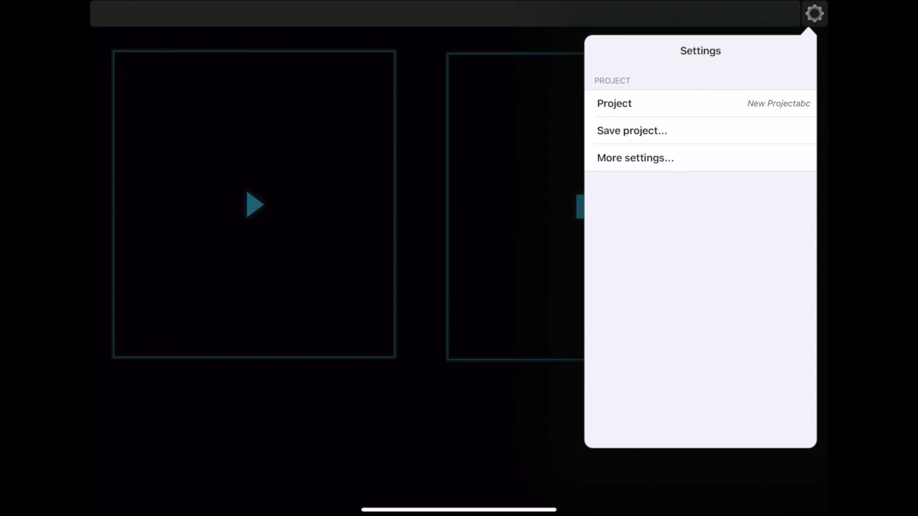
{"action": "left_click", "coordinate": [634, 158]}
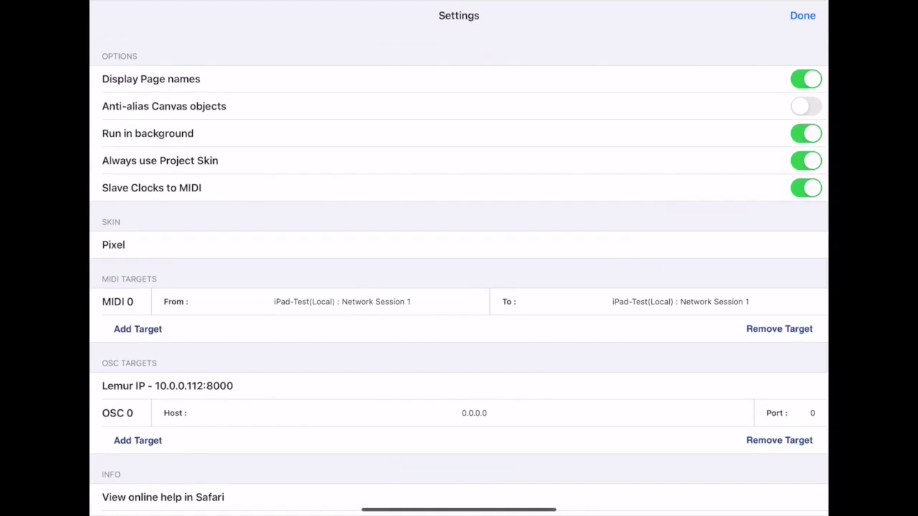
- Add a MIDI 1 target and set MIDI 0 input and output to Network Session 1
{"action": "left_click", "coordinate": [138, 328]}
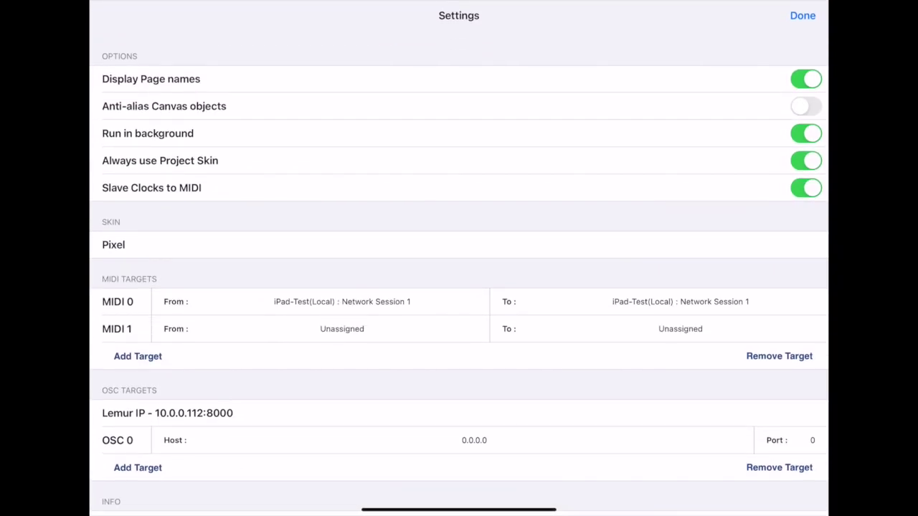
{"action": "left_click", "coordinate": [342, 301]}
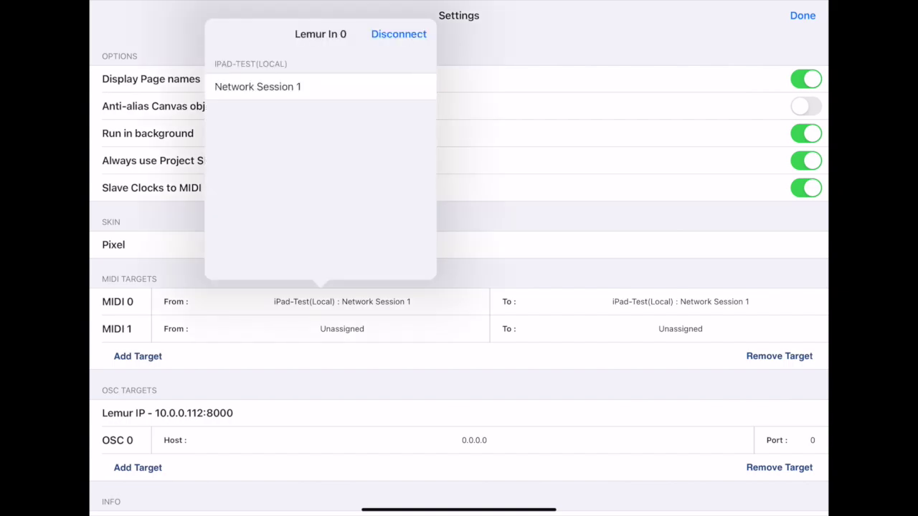
{"action": "left_click", "coordinate": [399, 34]}
{"action": "left_click", "coordinate": [679, 301]}
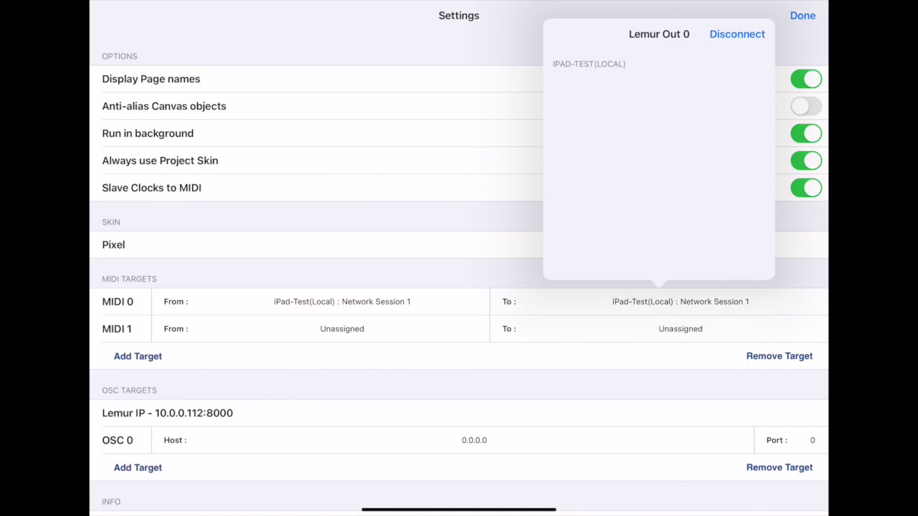
{"action": "left_click", "coordinate": [737, 34]}
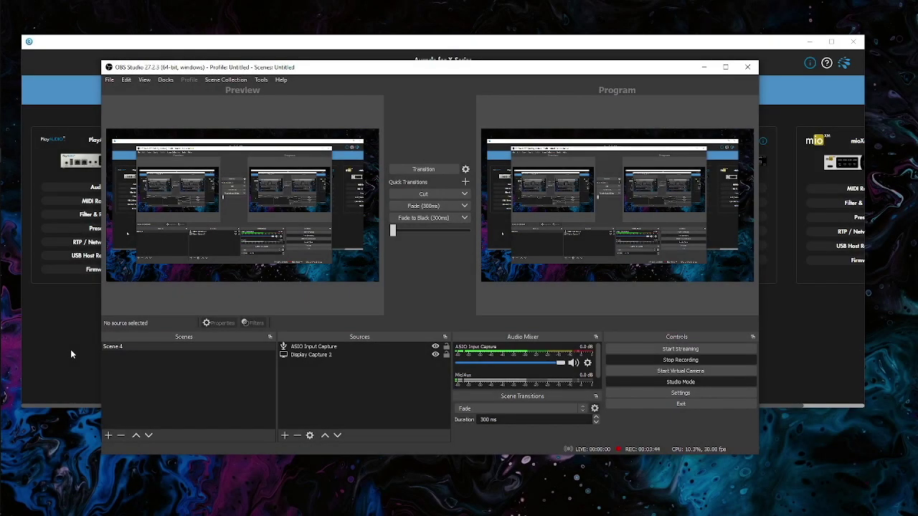
- Check PlayAUDIO12's device info in Auracle, then show its RTP / Network MIDI sessions
{"action": "left_click", "coordinate": [70, 349]}
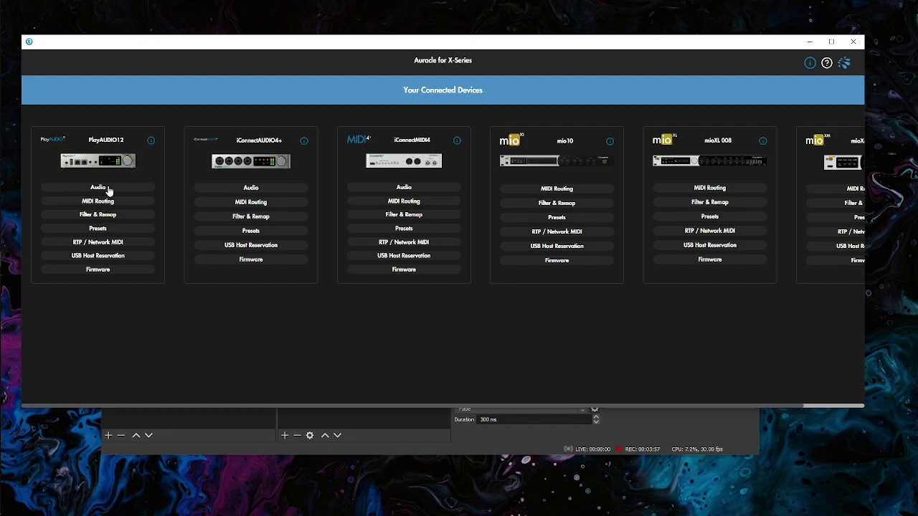
{"action": "left_click", "coordinate": [151, 141]}
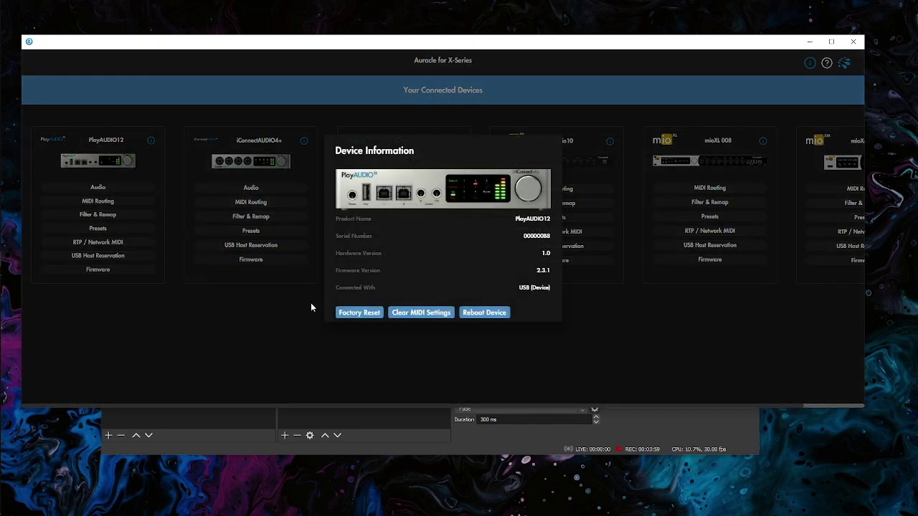
{"action": "left_click", "coordinate": [191, 343]}
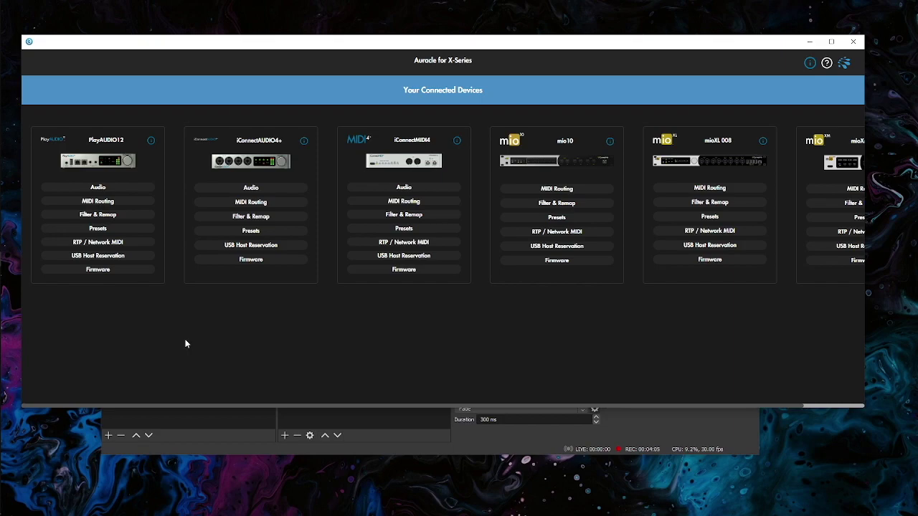
{"action": "left_click", "coordinate": [86, 244]}
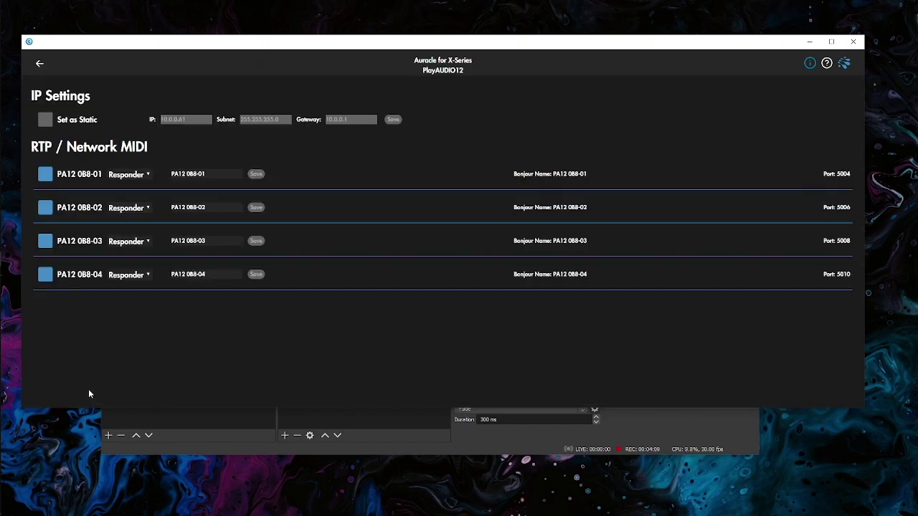
- Set the role of the first RTP session, PA12 0B8-01, to Initiator
{"action": "left_click", "coordinate": [132, 176]}
{"action": "left_click", "coordinate": [110, 167]}
{"action": "left_click", "coordinate": [122, 175]}
{"action": "left_click", "coordinate": [123, 186]}
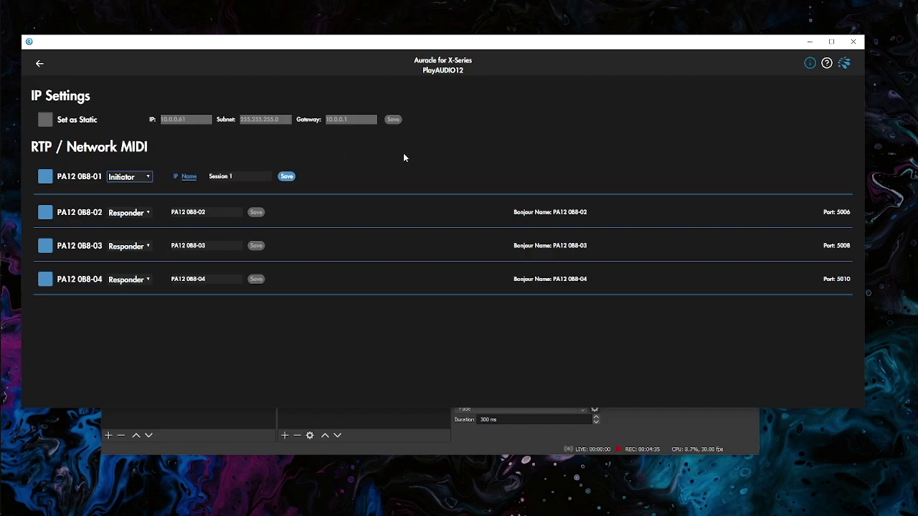
{"action": "left_click", "coordinate": [176, 177]}
{"action": "left_click", "coordinate": [188, 177]}
- Replace the target name Session 1 with iPad Test and save it
{"action": "left_click_drag", "start_coordinate": [237, 177], "coordinate": [184, 172]}
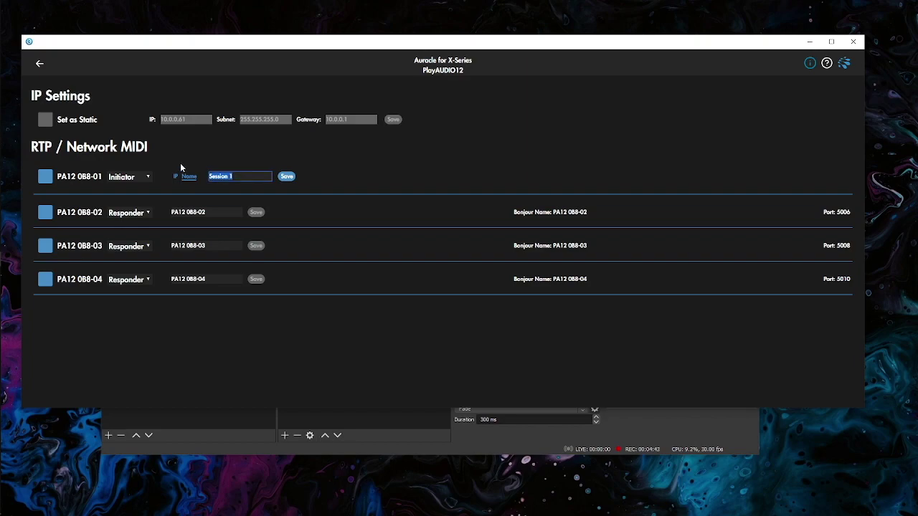
{"action": "key", "text": "BackSpace"}
{"action": "type", "text": "iPad 1"}
{"action": "key", "text": "BackSpace"}
{"action": "type", "text": "Test"}
{"action": "left_click", "coordinate": [286, 177]}
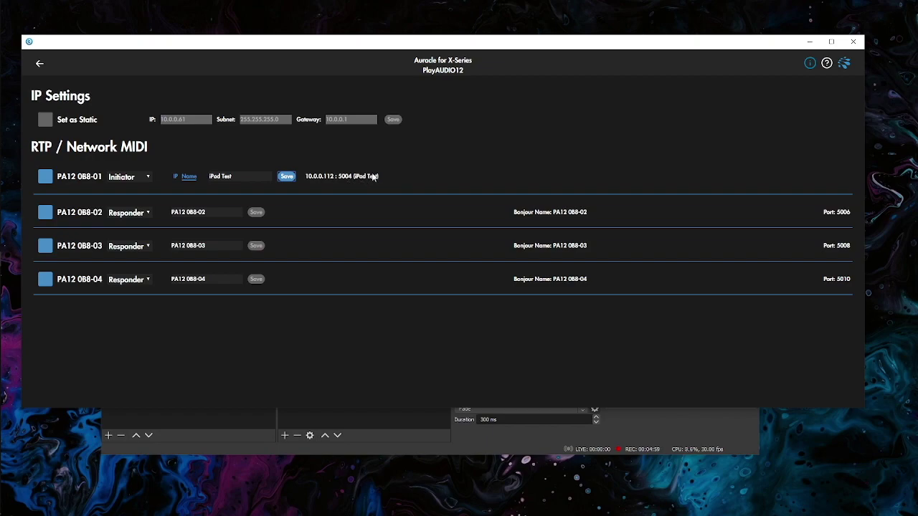
{"action": "left_click", "coordinate": [39, 65]}
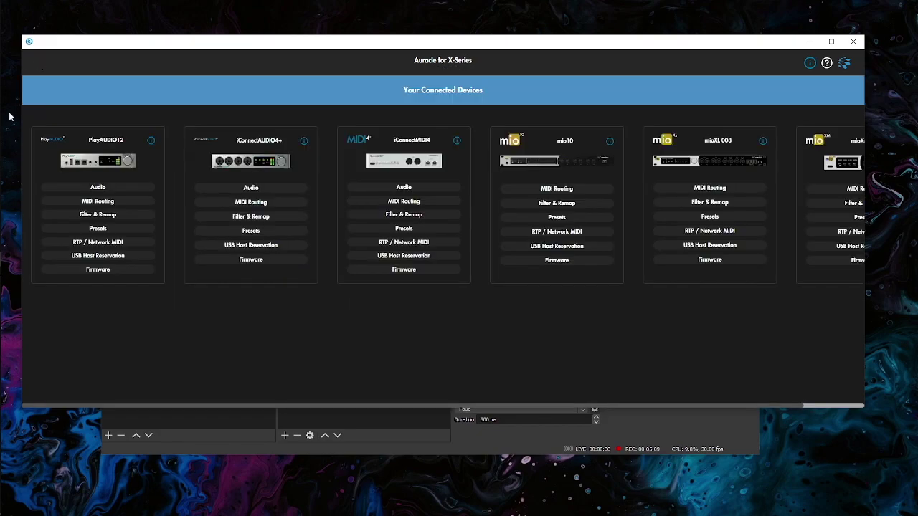
{"action": "left_click", "coordinate": [119, 206]}
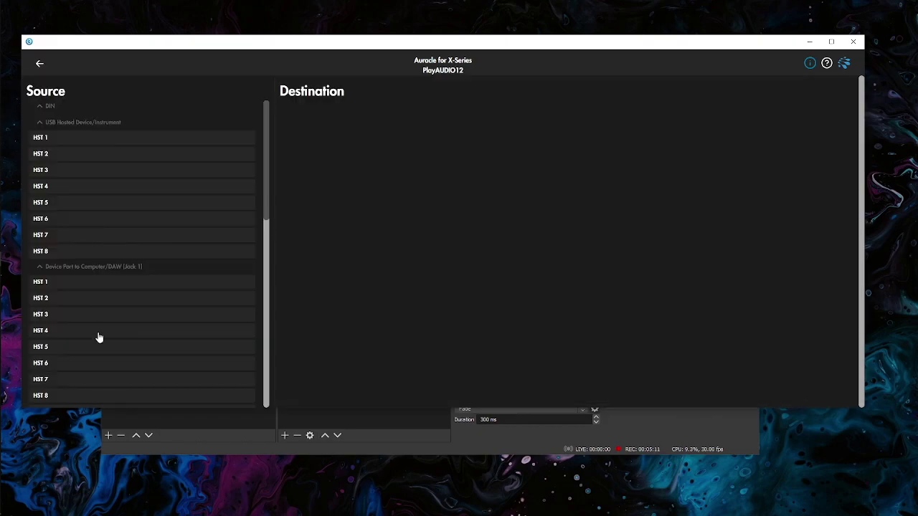
{"action": "scroll", "coordinate": [105, 331], "scroll_direction": "down", "scroll_amount": 4}
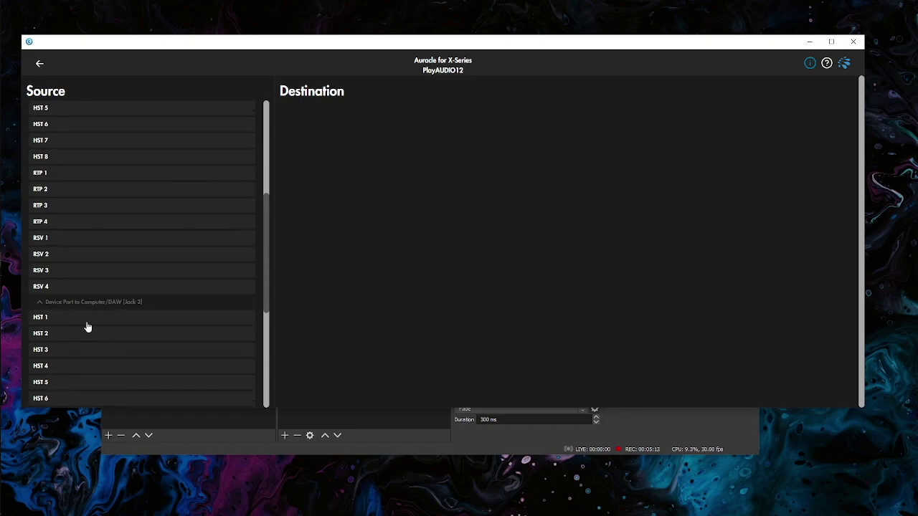
{"action": "scroll", "coordinate": [57, 305], "scroll_direction": "up", "scroll_amount": 4}
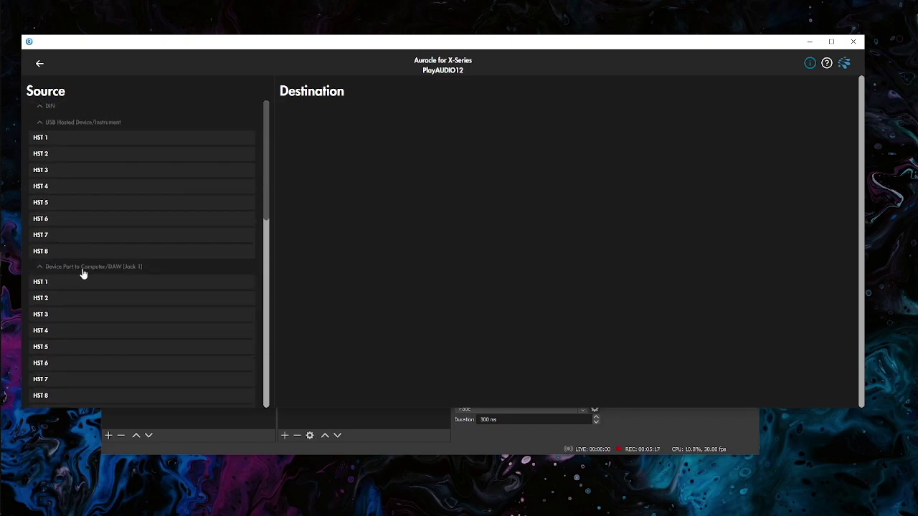
{"action": "scroll", "coordinate": [64, 287], "scroll_direction": "down", "scroll_amount": 1}
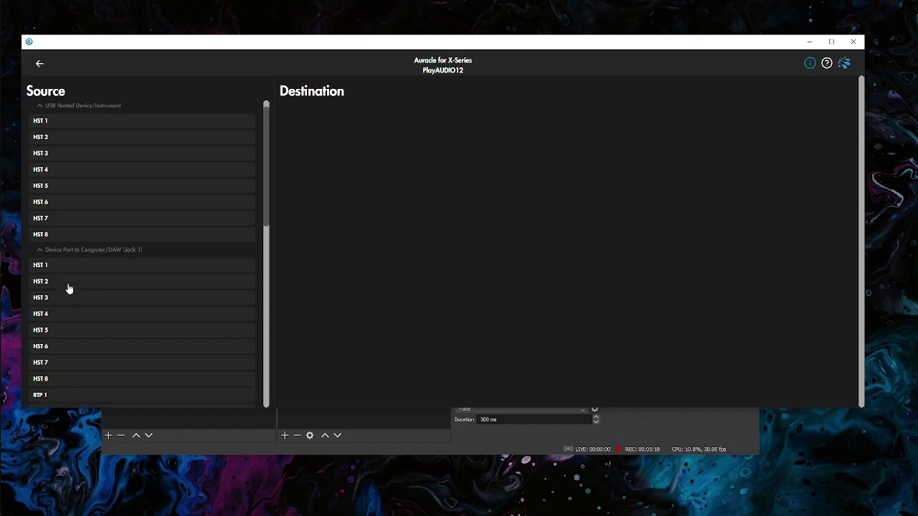
{"action": "left_click", "coordinate": [60, 366]}
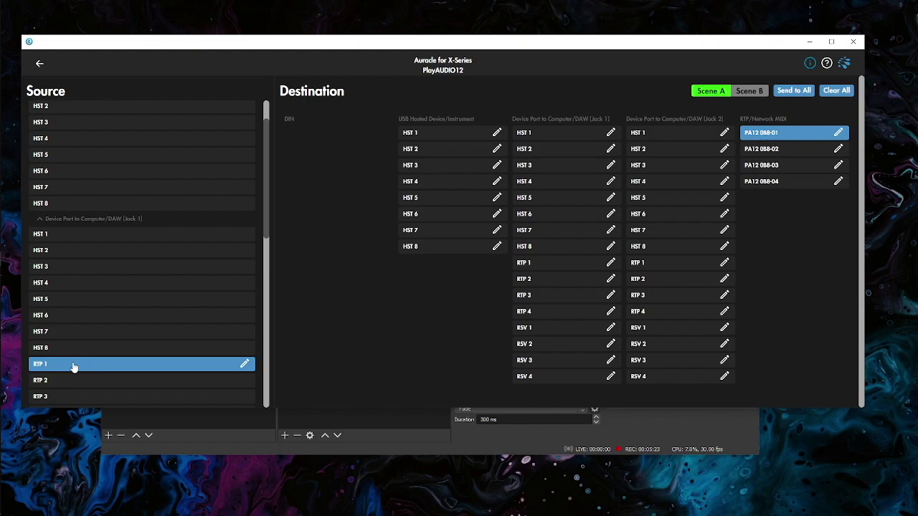
{"action": "left_click", "coordinate": [244, 364]}
{"action": "left_click", "coordinate": [478, 258]}
{"action": "left_click", "coordinate": [39, 65]}
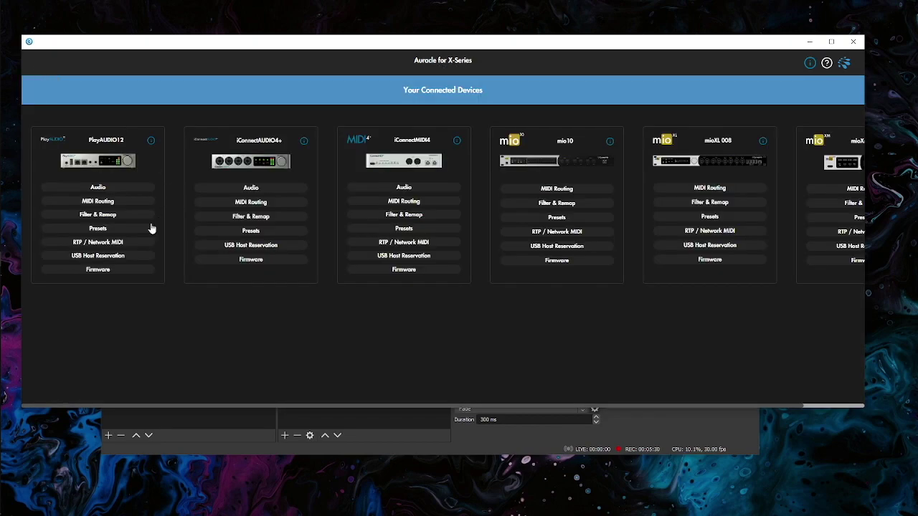
{"action": "left_click", "coordinate": [98, 242]}
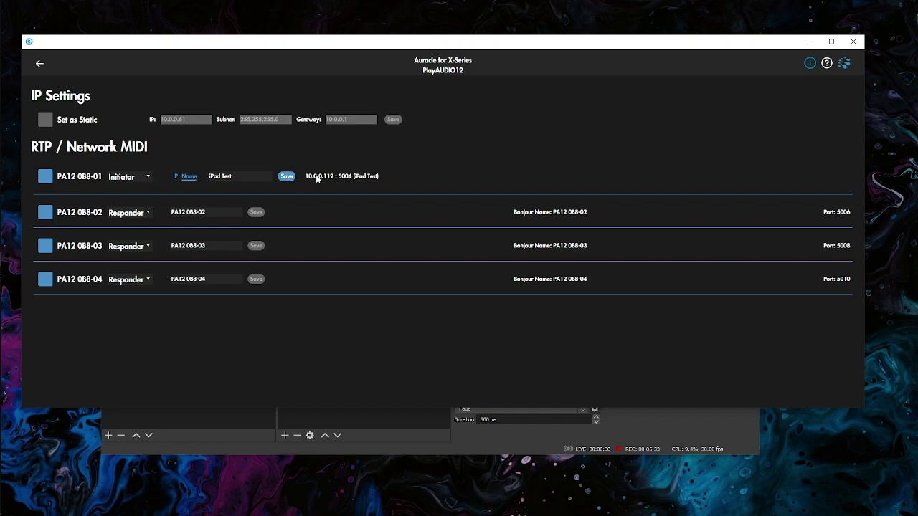
- Review PlayAUDIO12's MIDI Routing source list, then minimize the Auracle and OBS windows
{"action": "left_click", "coordinate": [41, 66]}
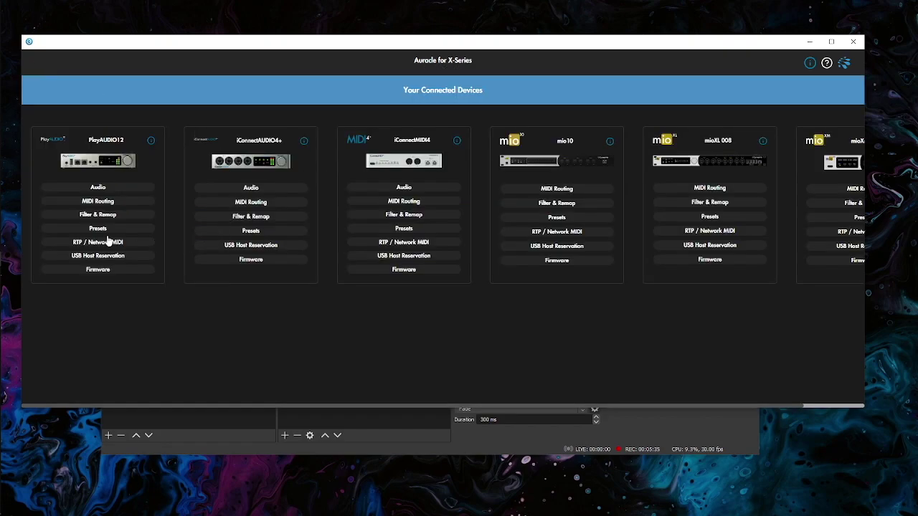
{"action": "left_click", "coordinate": [98, 201]}
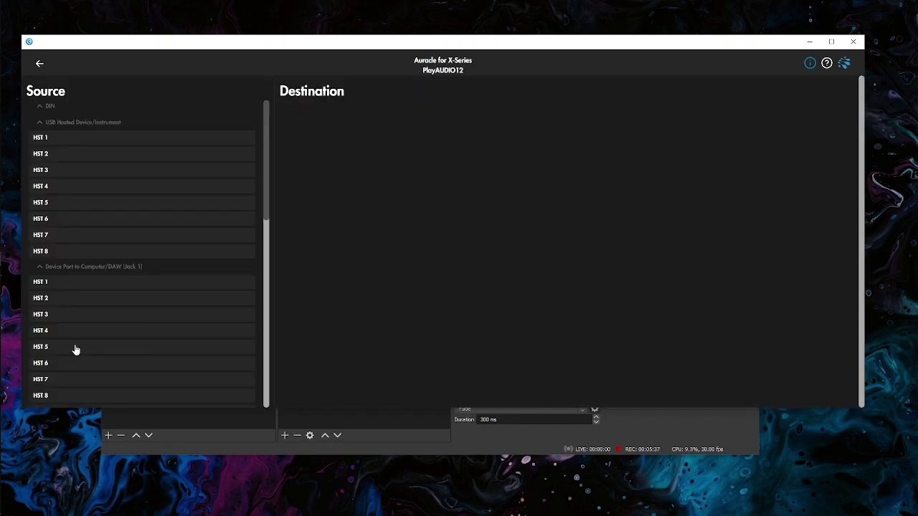
{"action": "scroll", "coordinate": [73, 347], "scroll_direction": "down", "scroll_amount": 5}
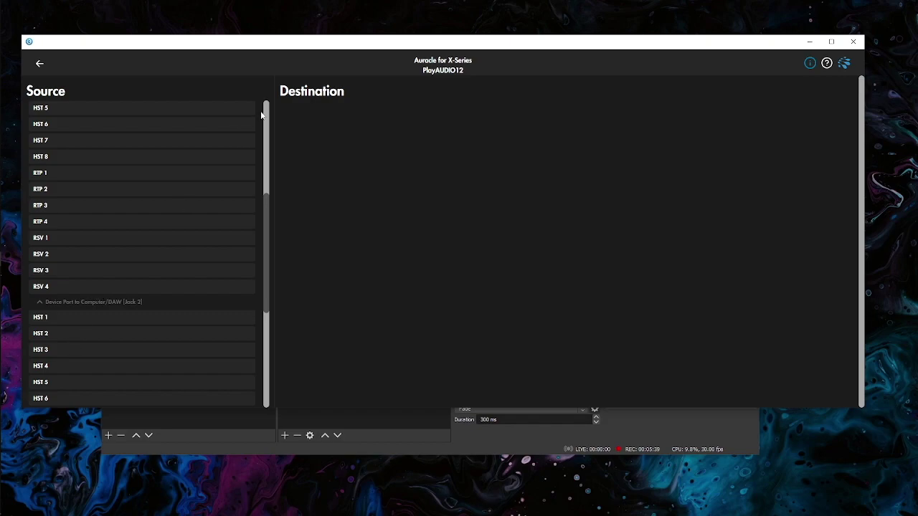
{"action": "left_click", "coordinate": [808, 41]}
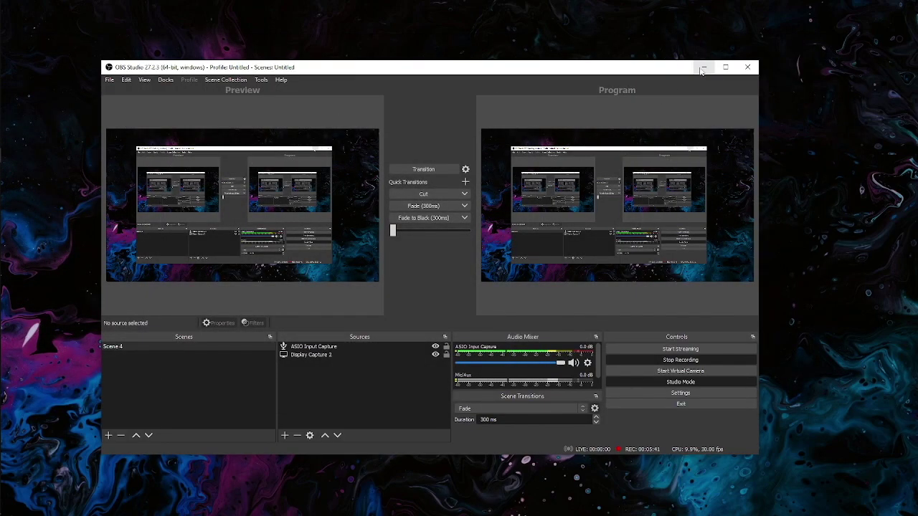
{"action": "left_click", "coordinate": [703, 67]}
- Launch MIDI-OX and open its Options > MIDI Devices setup
{"action": "mouse_move", "coordinate": [12, 168]}
{"action": "left_click", "coordinate": [14, 185]}
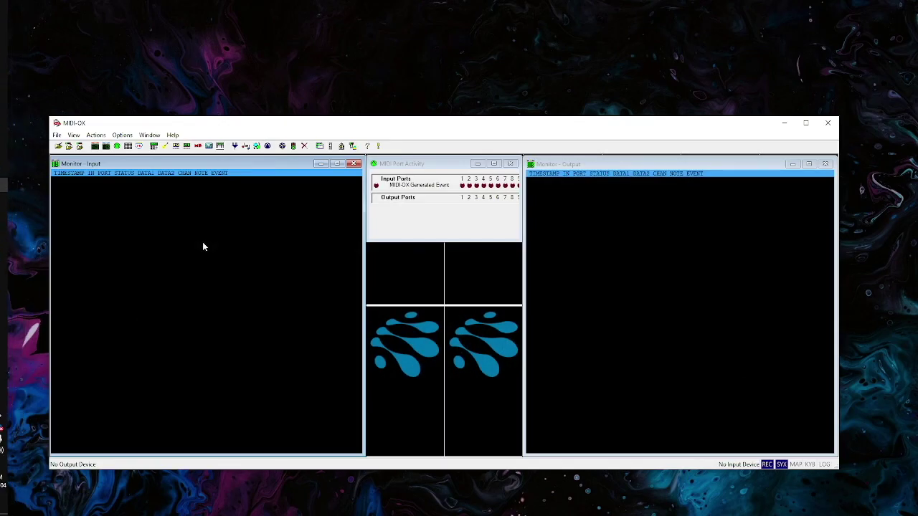
{"action": "left_click", "coordinate": [132, 136]}
{"action": "left_click", "coordinate": [140, 147]}
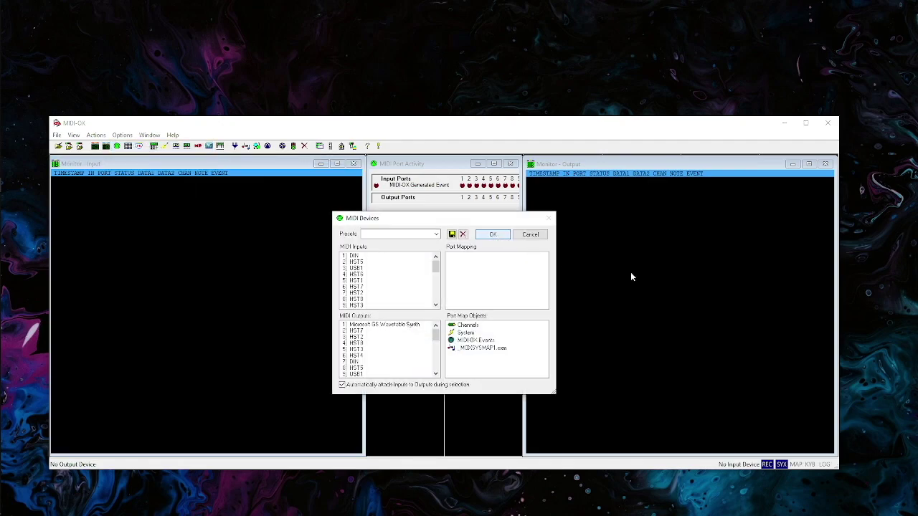
{"action": "left_click_drag", "start_coordinate": [453, 222], "coordinate": [379, 210]}
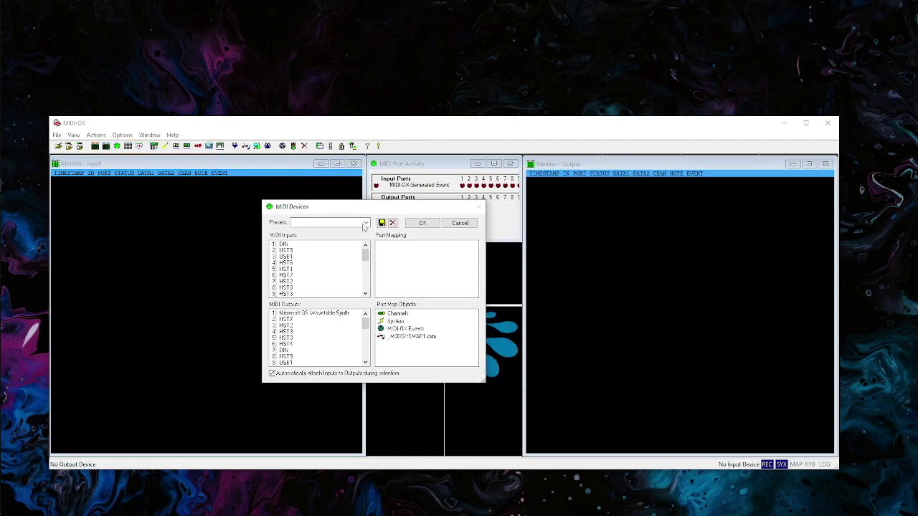
{"action": "left_click", "coordinate": [459, 223]}
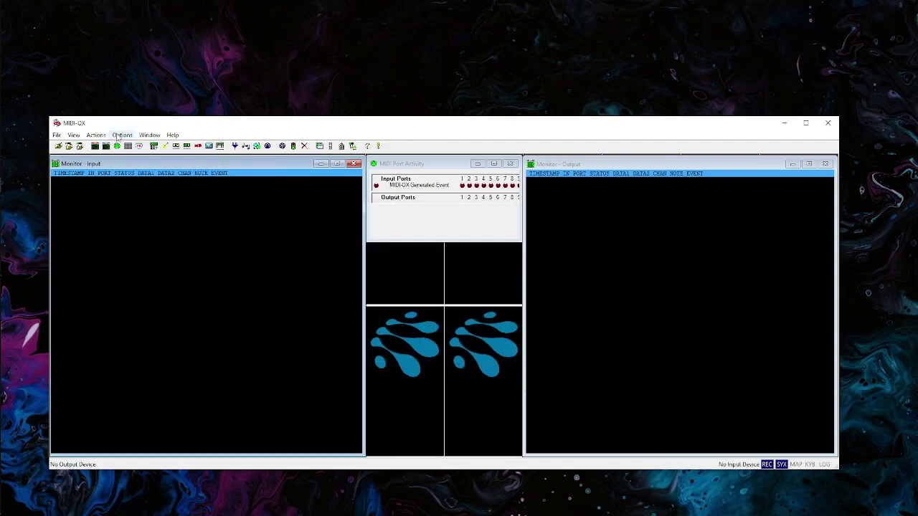
- Select RTP 1 in the MIDI Inputs list and confirm the device setup
{"action": "left_click", "coordinate": [120, 135]}
{"action": "left_click", "coordinate": [142, 147]}
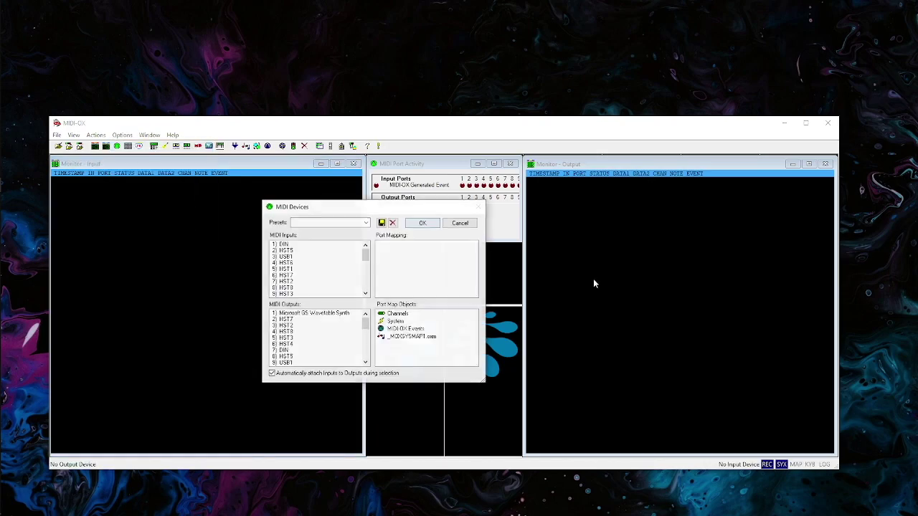
{"action": "scroll", "coordinate": [321, 266], "scroll_direction": "down", "scroll_amount": 2}
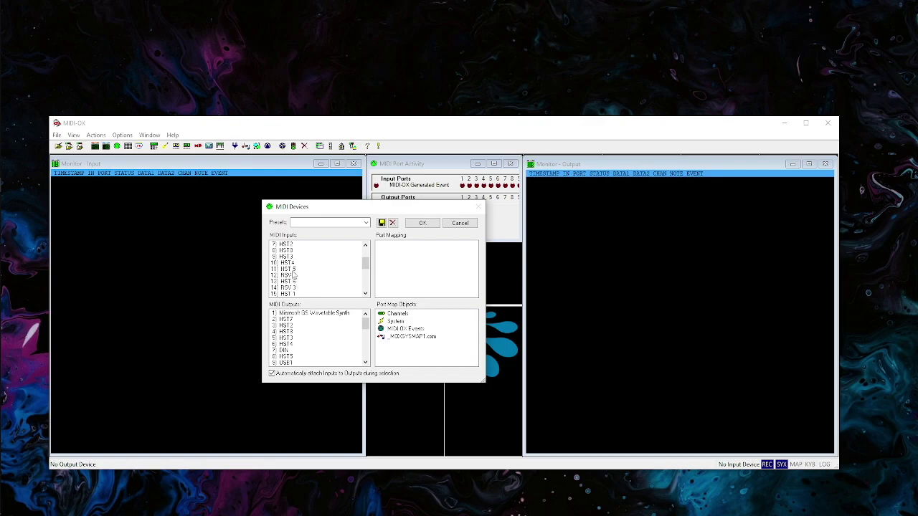
{"action": "scroll", "coordinate": [292, 276], "scroll_direction": "down", "scroll_amount": 2}
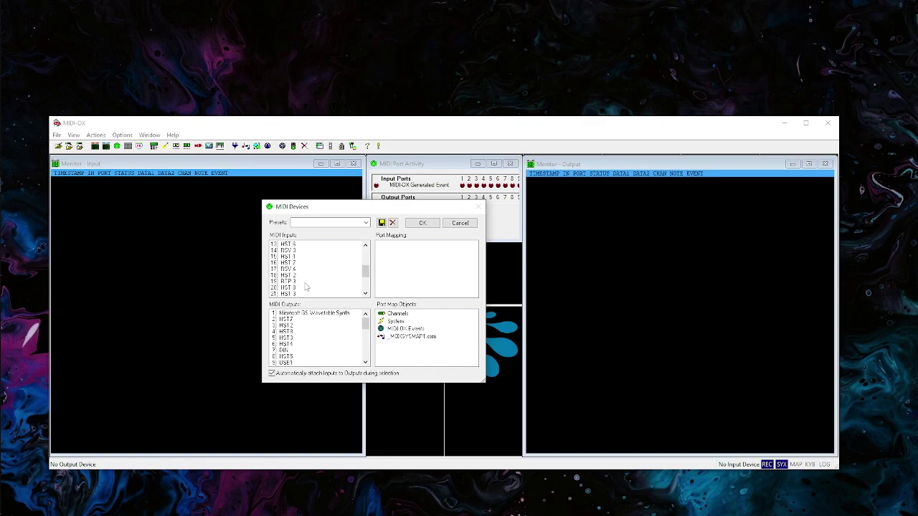
{"action": "left_click", "coordinate": [365, 293]}
{"action": "left_click", "coordinate": [365, 294]}
{"action": "left_click", "coordinate": [315, 287]}
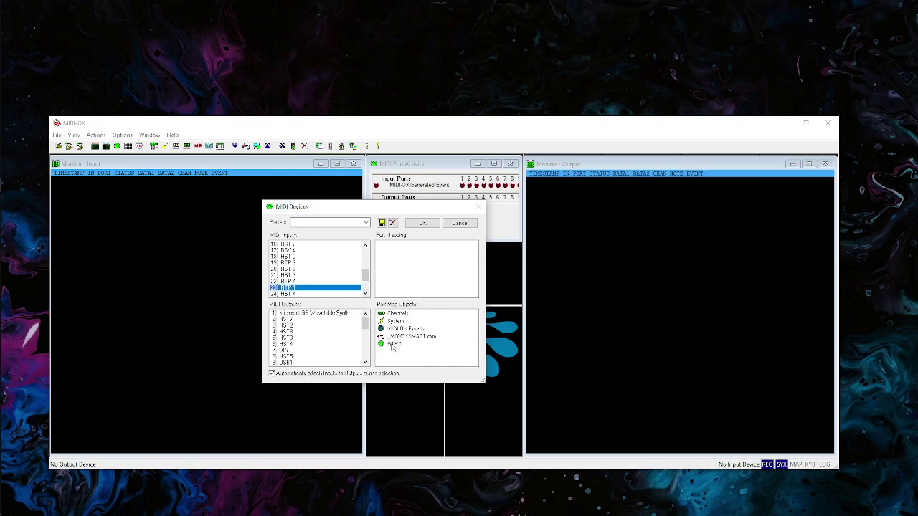
{"action": "left_click", "coordinate": [422, 223]}
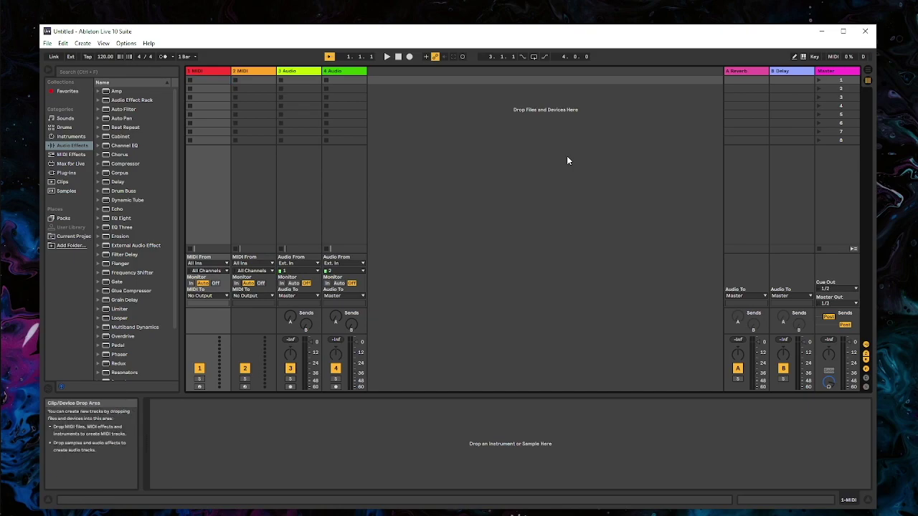
- In Preferences' Link/MIDI ports, turn Remote on for the RTP 1 input, then close Preferences
{"action": "key", "text": "ctrl+comma"}
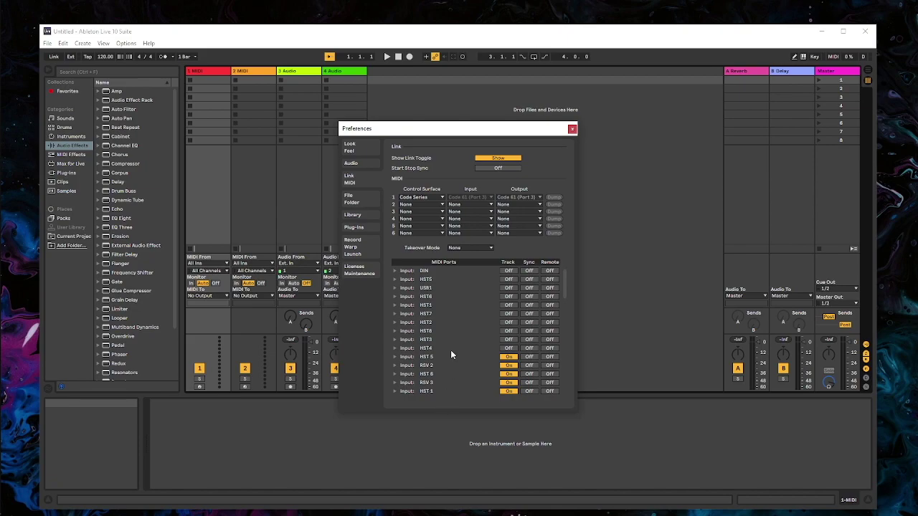
{"action": "scroll", "coordinate": [445, 308], "scroll_direction": "down", "scroll_amount": 3}
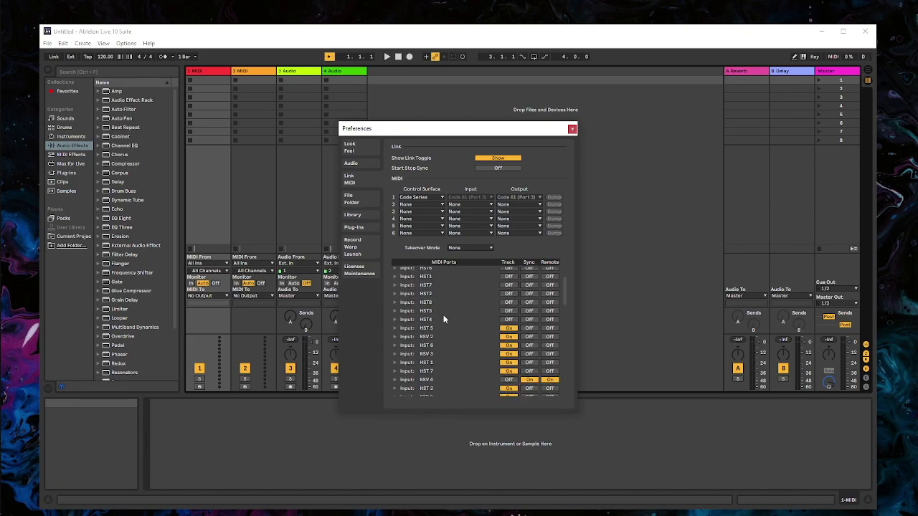
{"action": "scroll", "coordinate": [443, 319], "scroll_direction": "down", "scroll_amount": 1}
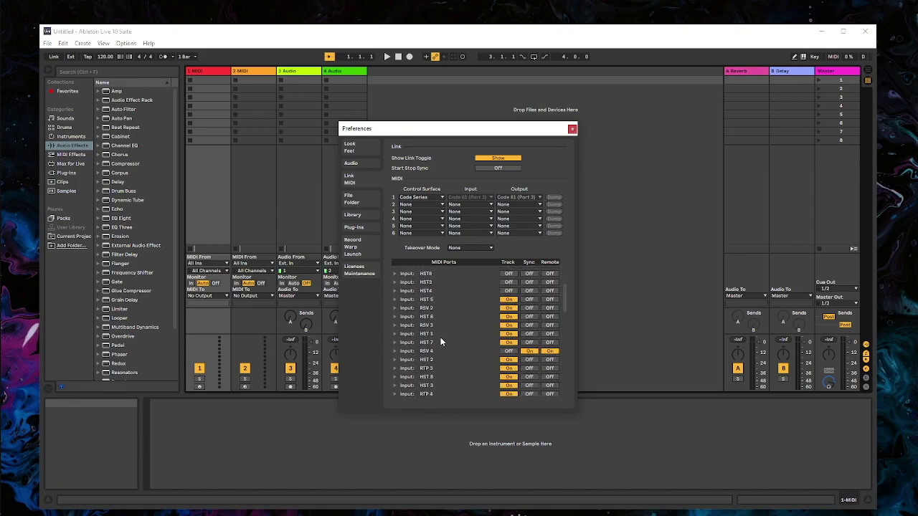
{"action": "scroll", "coordinate": [439, 319], "scroll_direction": "down", "scroll_amount": 2}
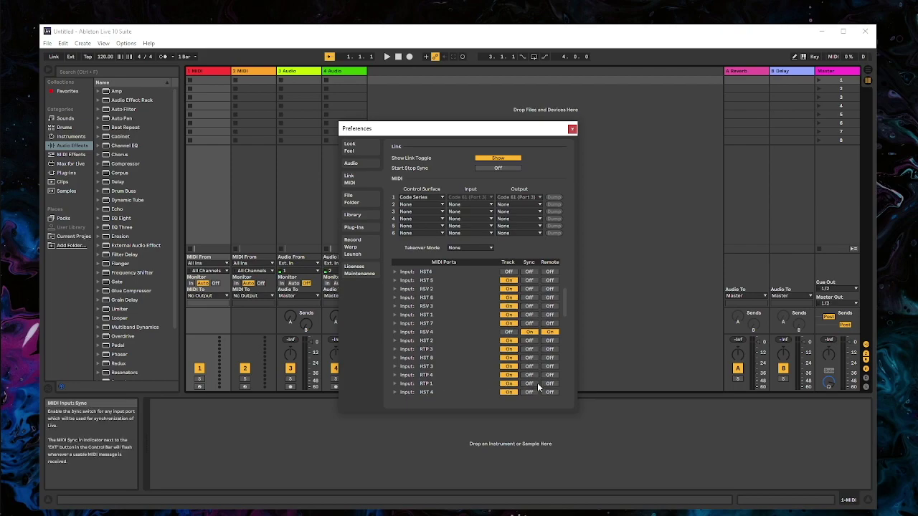
{"action": "left_click", "coordinate": [549, 384]}
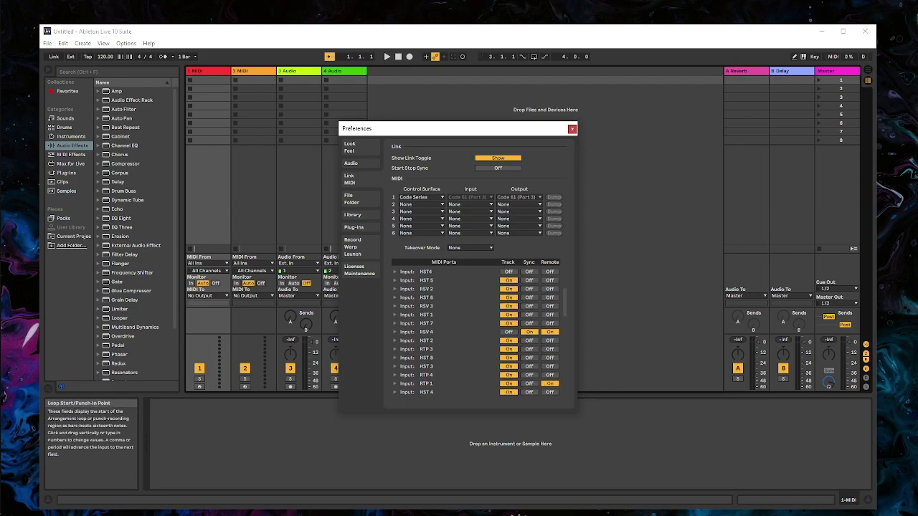
{"action": "scroll", "coordinate": [436, 304], "scroll_direction": "down", "scroll_amount": 3}
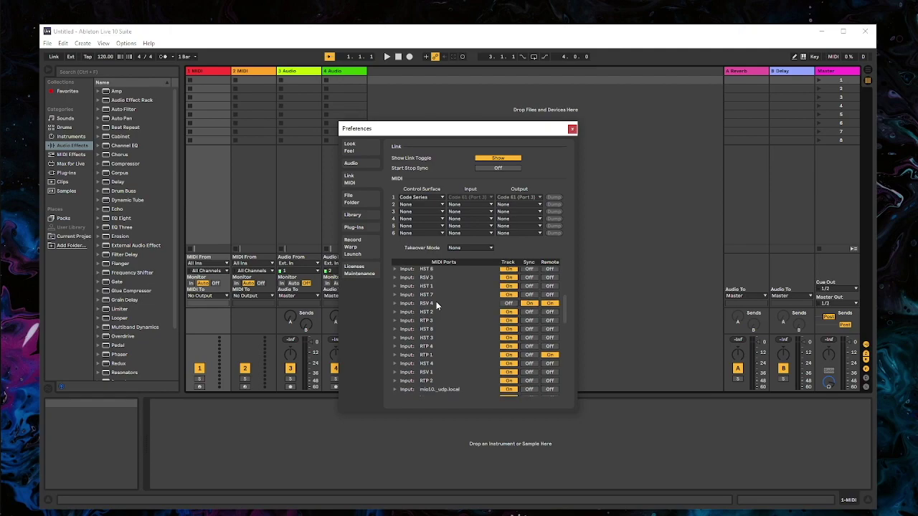
{"action": "scroll", "coordinate": [438, 305], "scroll_direction": "down", "scroll_amount": 2}
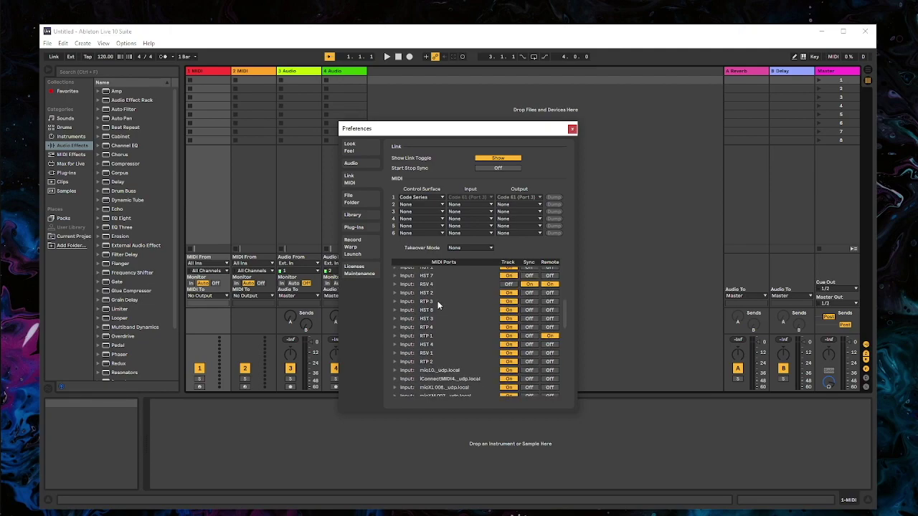
{"action": "scroll", "coordinate": [438, 301], "scroll_direction": "down", "scroll_amount": 10}
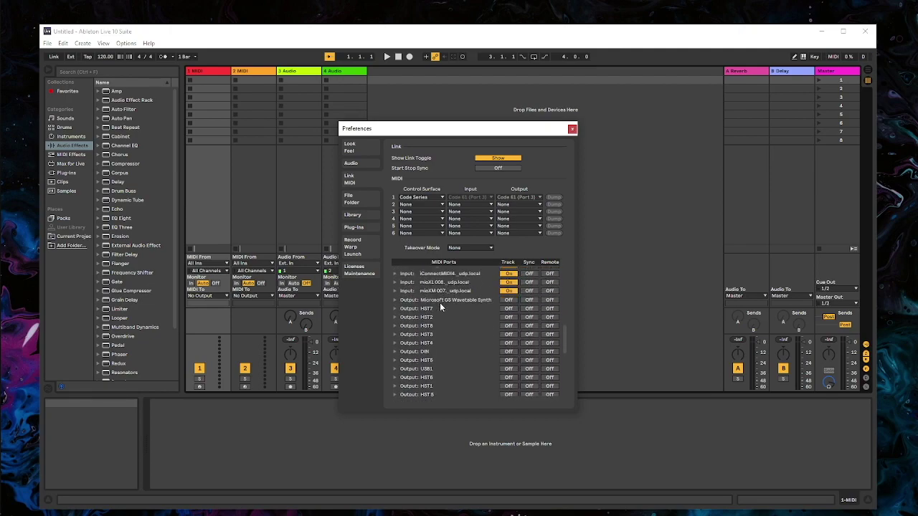
{"action": "left_click", "coordinate": [572, 129]}
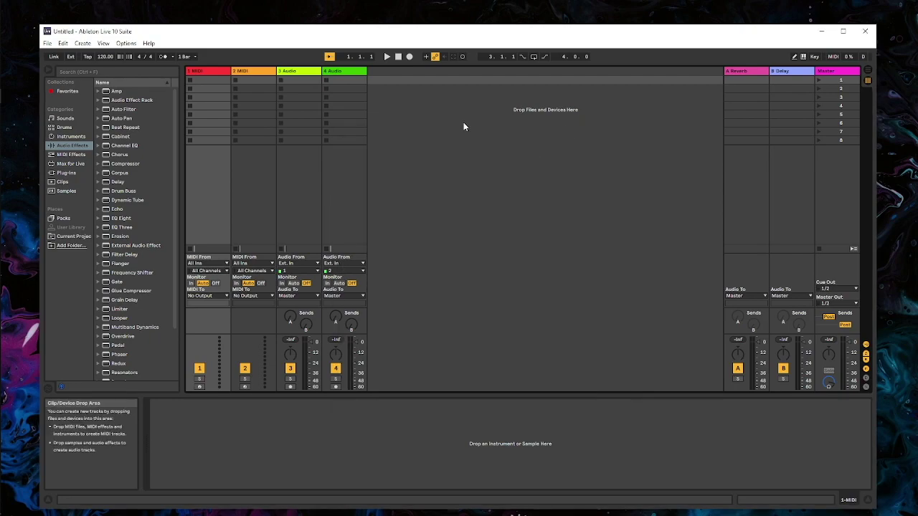
- In MIDI Map Mode, assign CC 121 to Transport Start and CC 122 to Transport Stop
{"action": "left_click", "coordinate": [832, 57]}
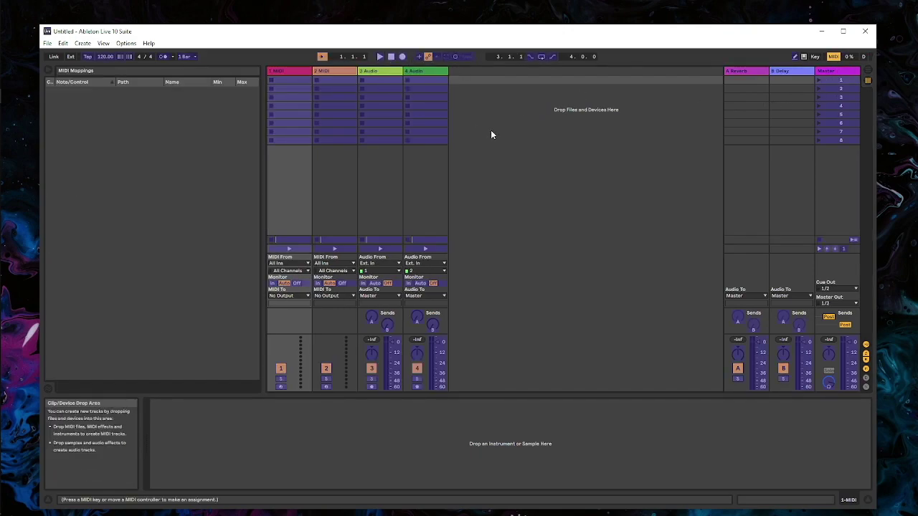
{"action": "left_click", "coordinate": [391, 57]}
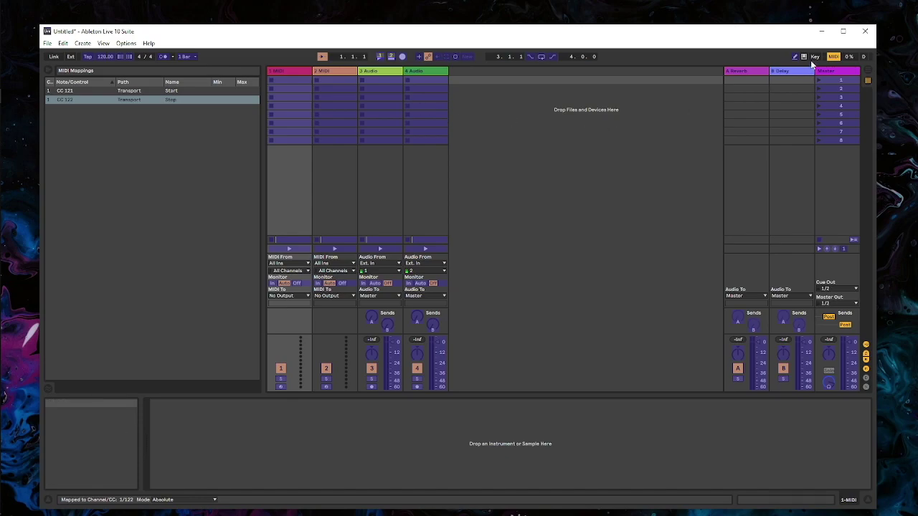
{"action": "left_click", "coordinate": [832, 56]}
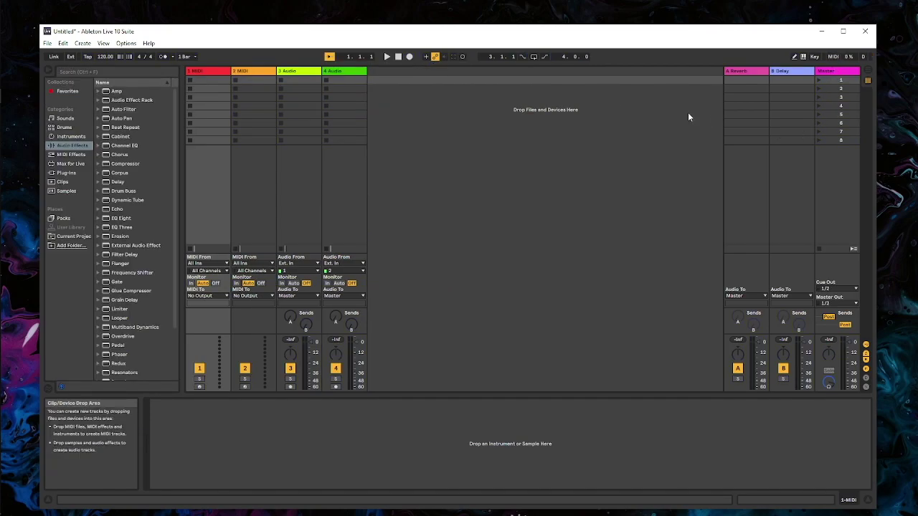
- Show Ableton's Arrangement view, play and stop at position 2.1.3, and briefly check OBS
{"action": "key", "text": "Tab"}
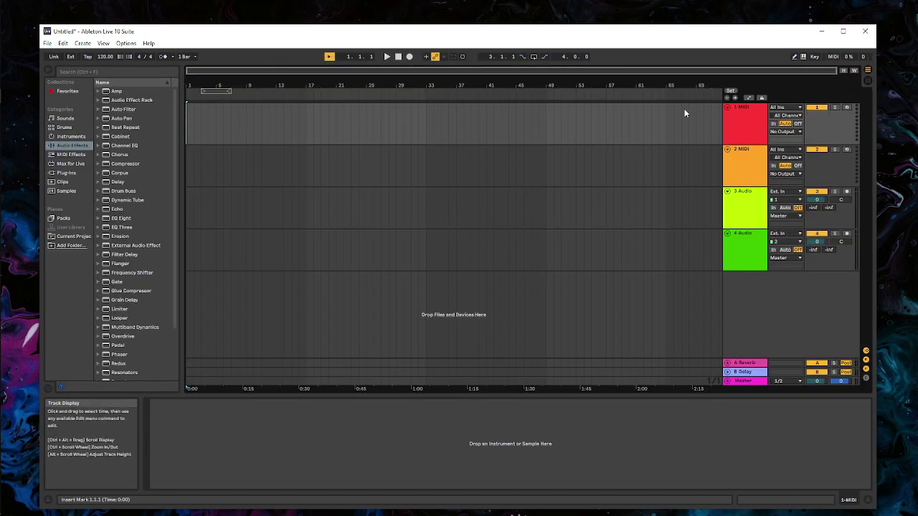
{"action": "key", "text": "space"}
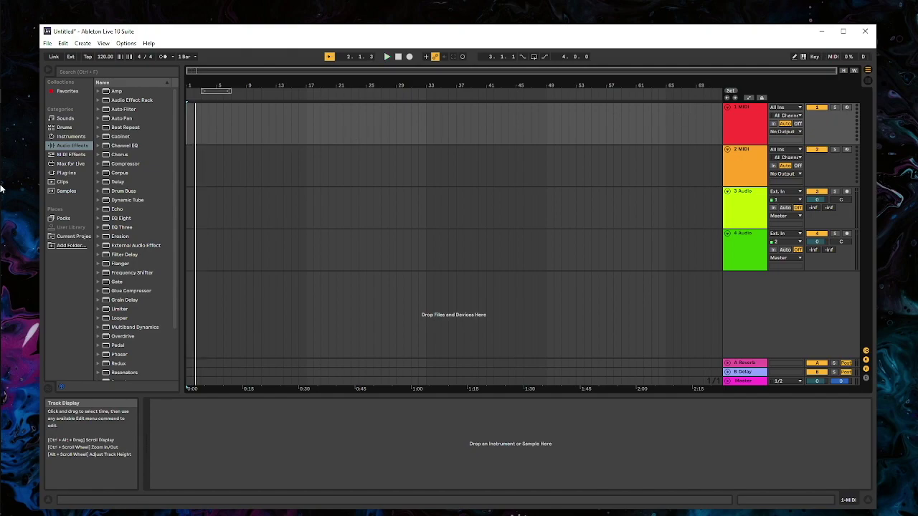
{"action": "left_click", "coordinate": [14, 164]}
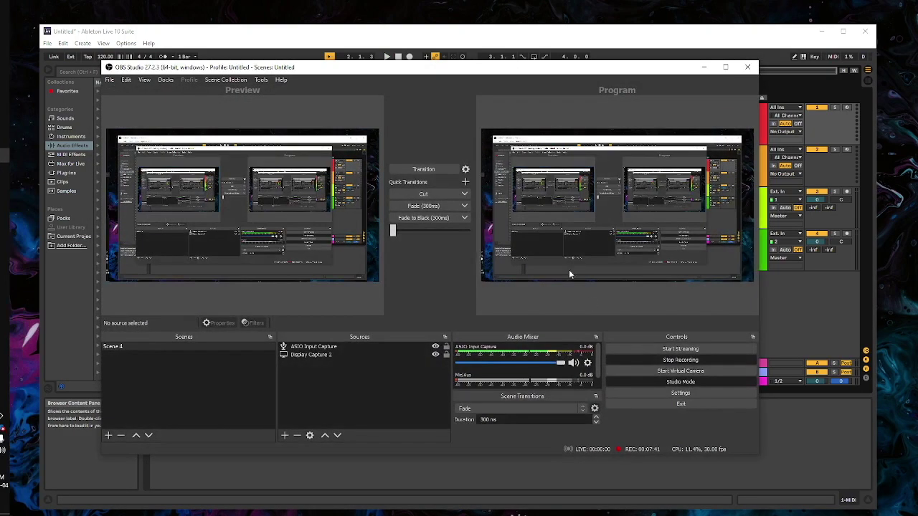
{"action": "key", "text": "alt+Tab"}
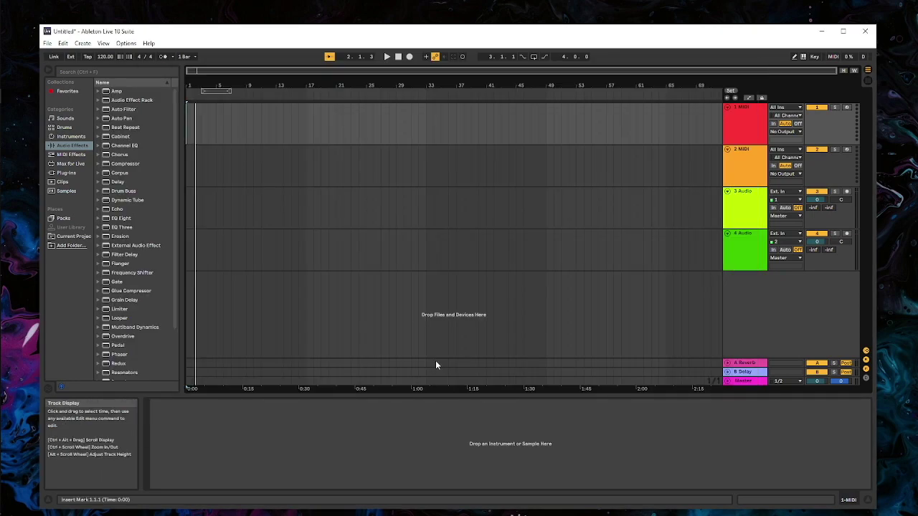